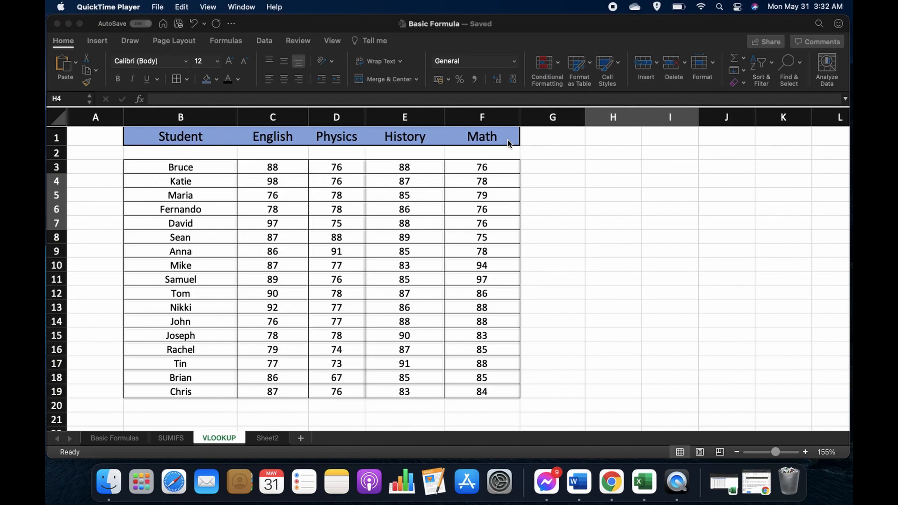
- Enter the headers "Student" in H3 and "History" in I3
click(611, 174)
click(609, 167)
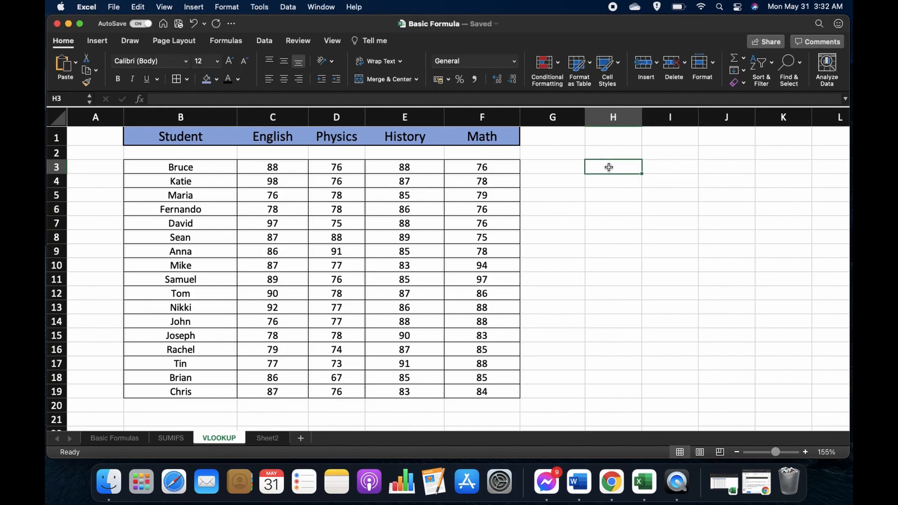
text(Student)
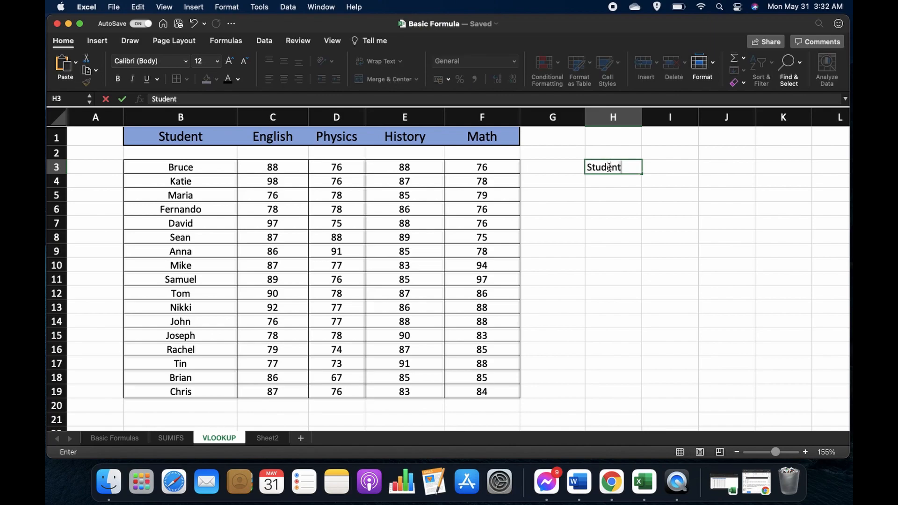
key(Tab)
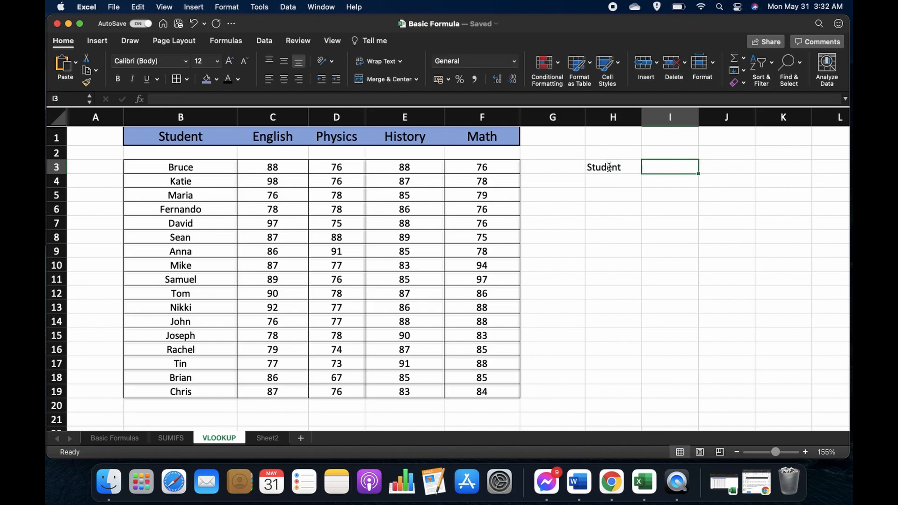
text(History)
- Enter the name of the student listed in B10 as the lookup entry in H5
click(609, 198)
text(Mike)
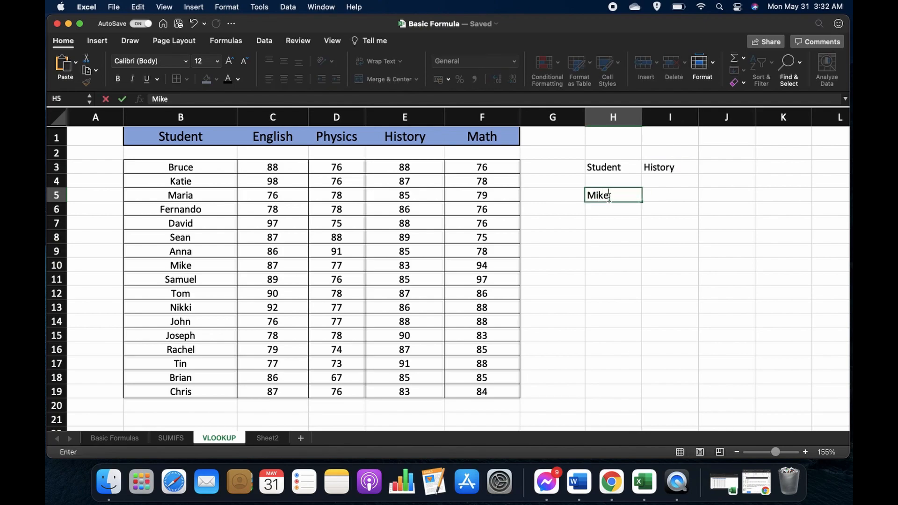
key(Tab)
- Begin a VLOOKUP formula in I5 with H5 as the lookup value and B1:F19 as the table array
text(=)
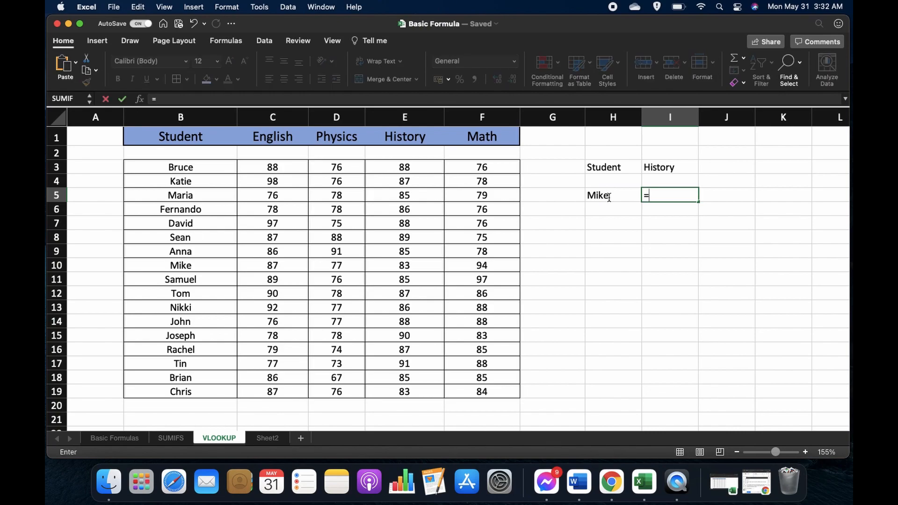
text(vloo)
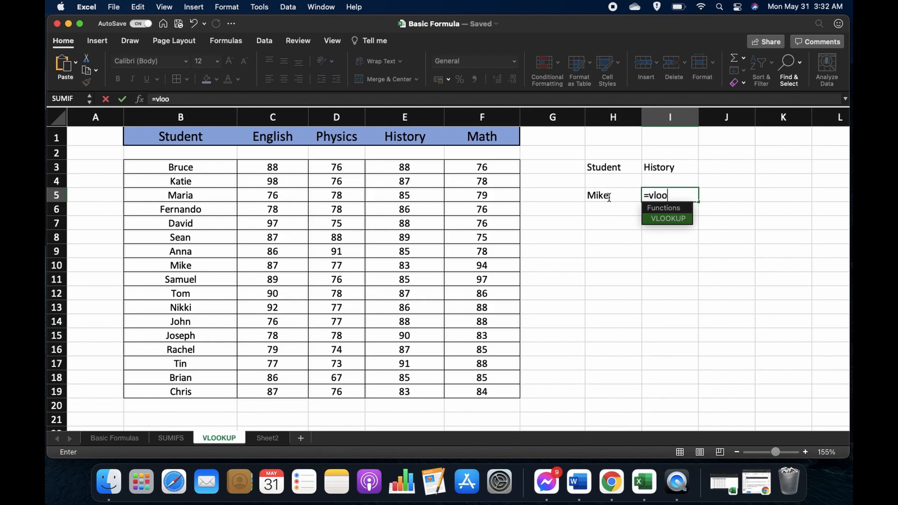
double_click(661, 219)
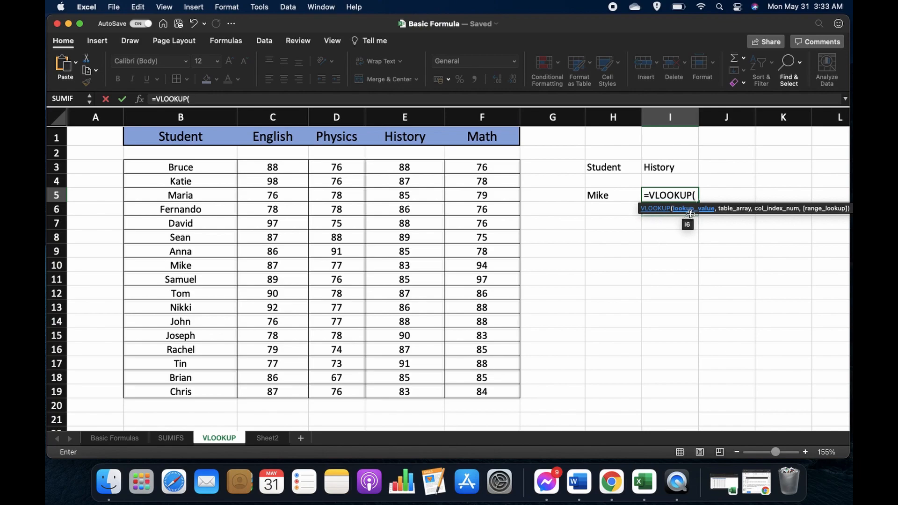
click(610, 195)
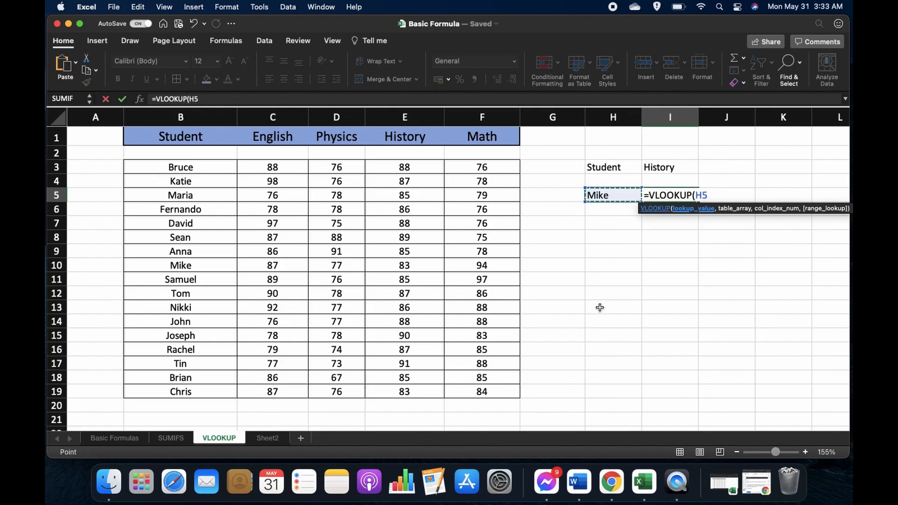
text(,)
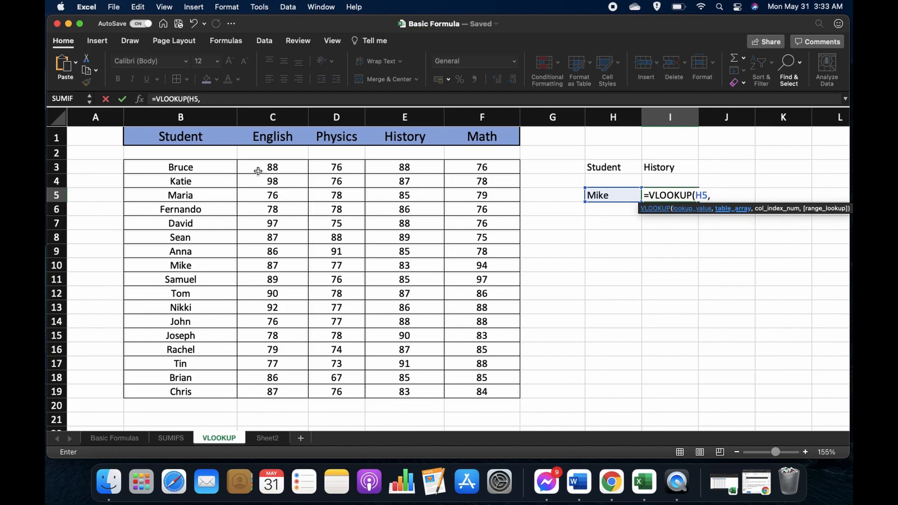
drag(159, 142, 511, 391)
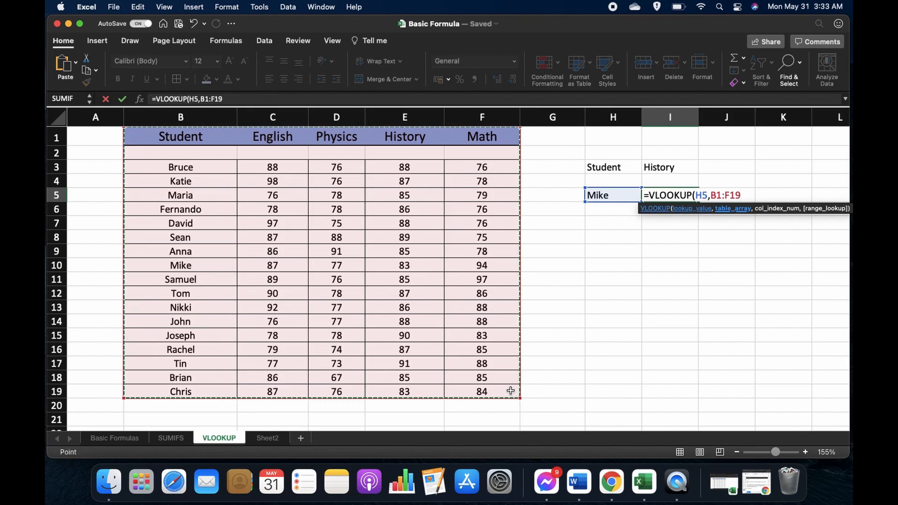
text(,)
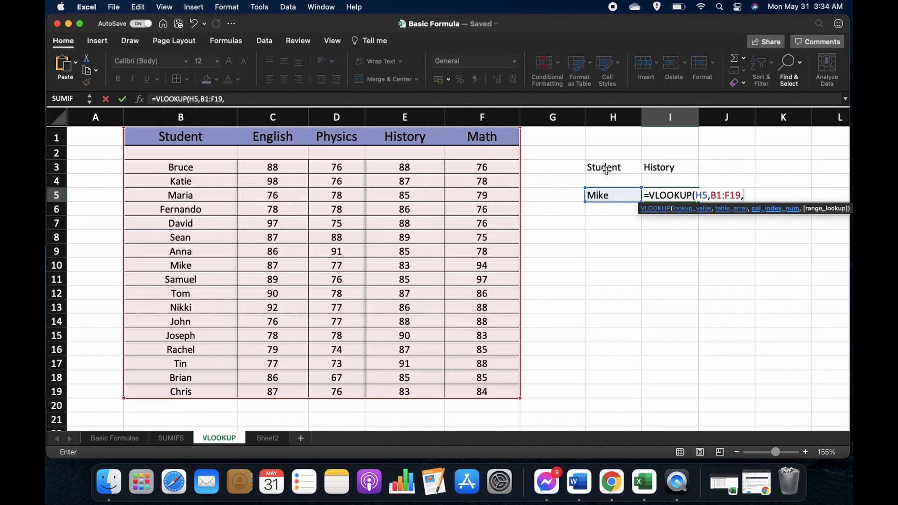
- Complete the VLOOKUP formula in I5 with column index 4 and FALSE for an exact match
text(4,)
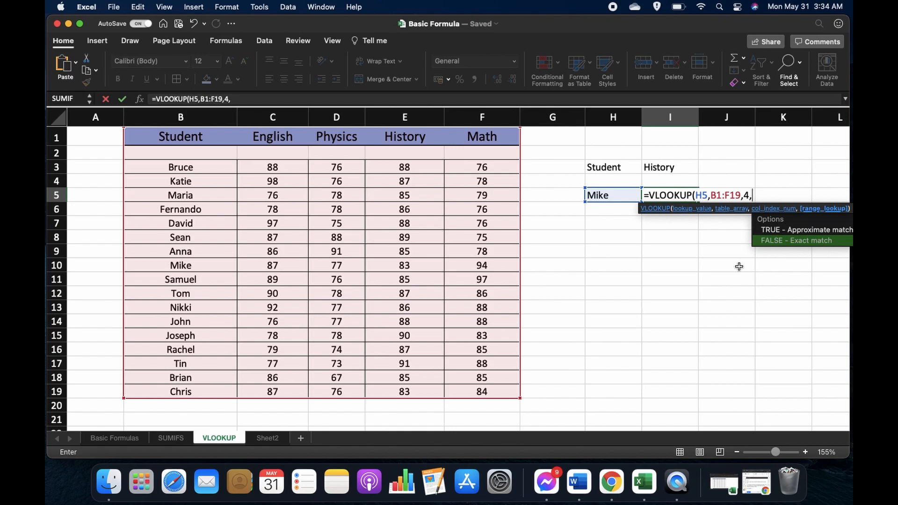
text(fales)
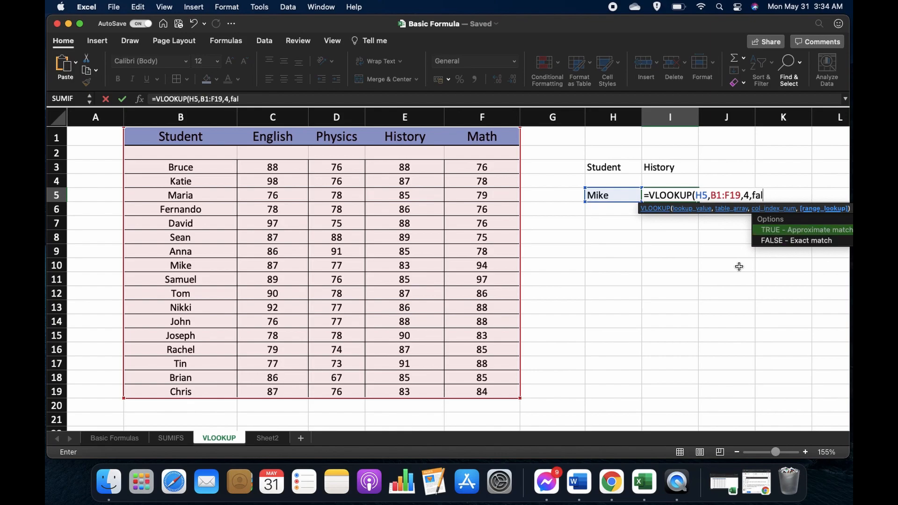
key(BackSpace)
key(BackSpace)
text(se)
key(Return)
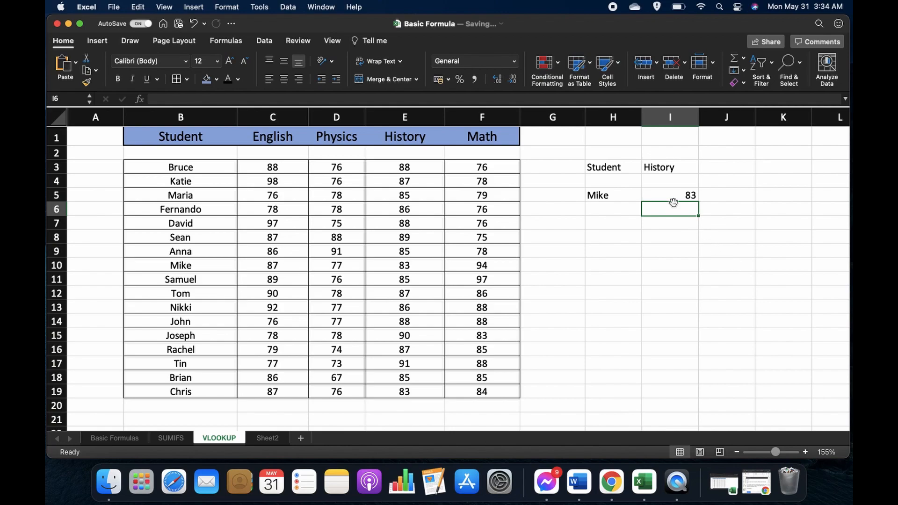
- Compare the lookup result in I5 with that student's History score in row 10 of the table
click(673, 197)
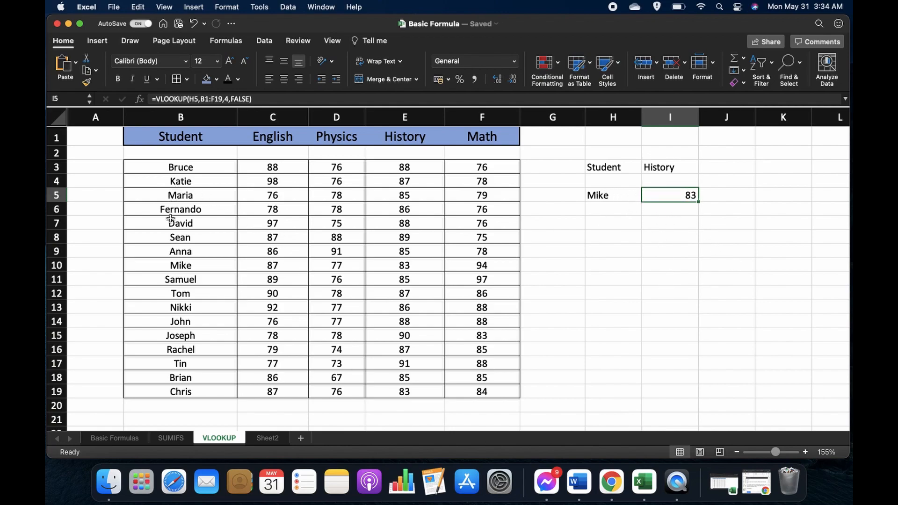
click(176, 268)
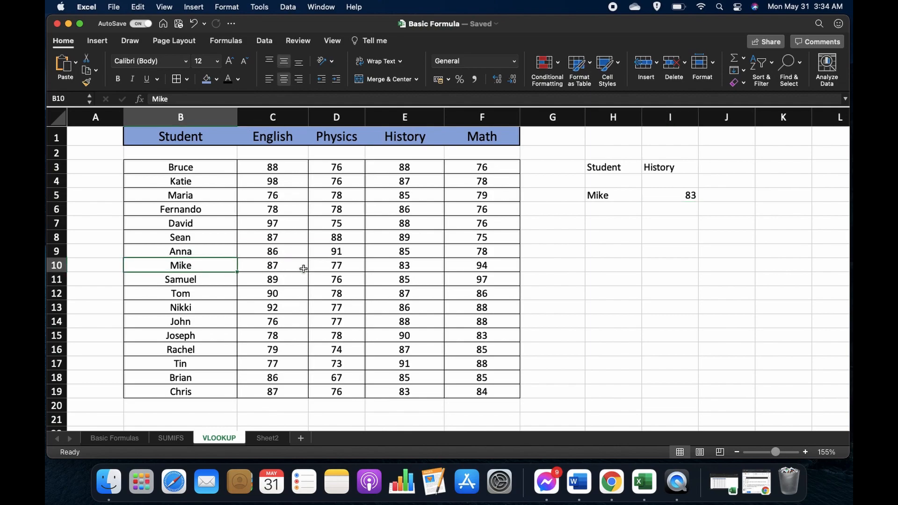
click(408, 268)
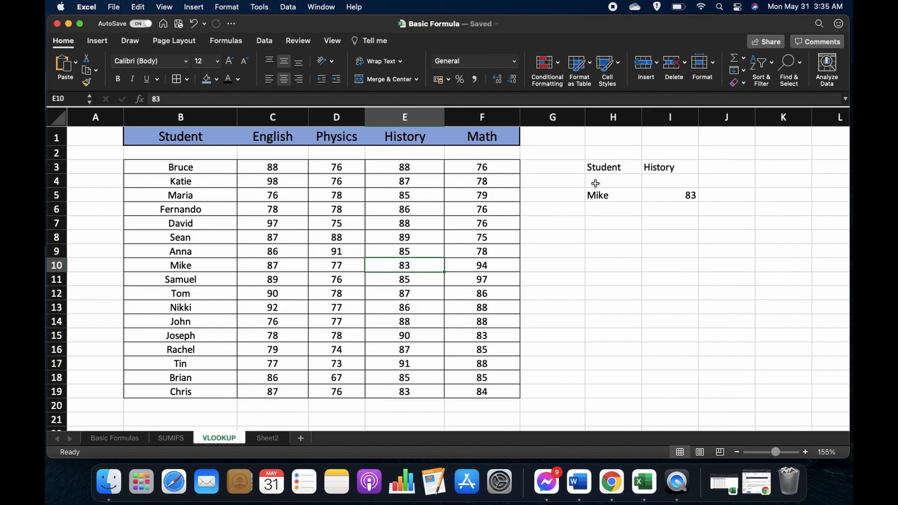
- Replace the lookup name in H5 with the student name from B3 and check the result in I5
click(612, 193)
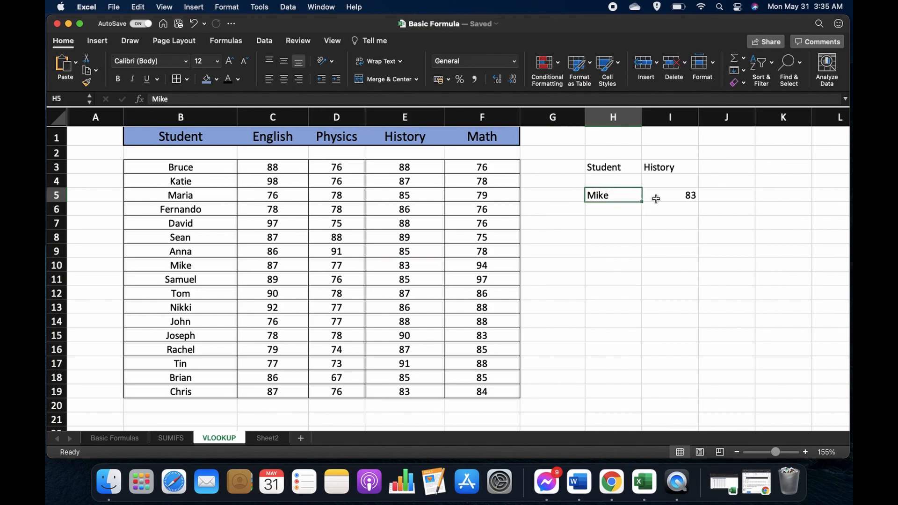
key(BackSpace)
text(Bruce)
key(Return)
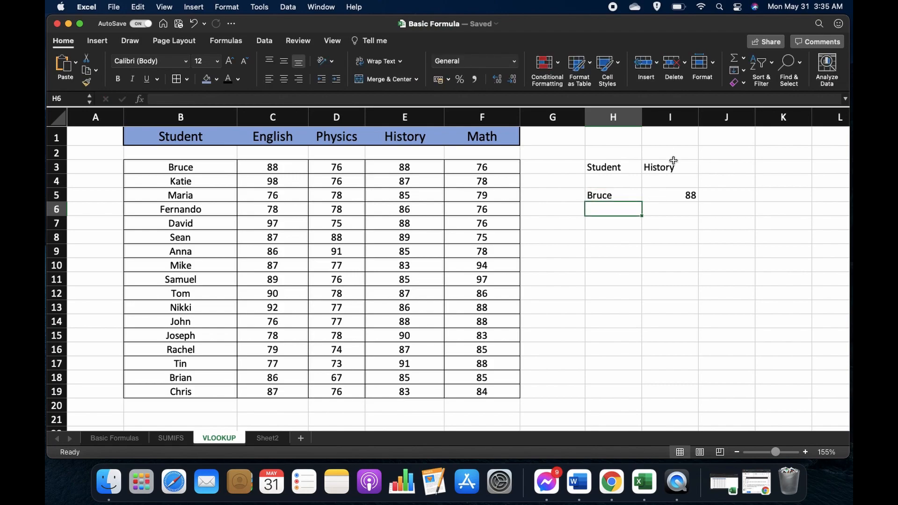
click(670, 197)
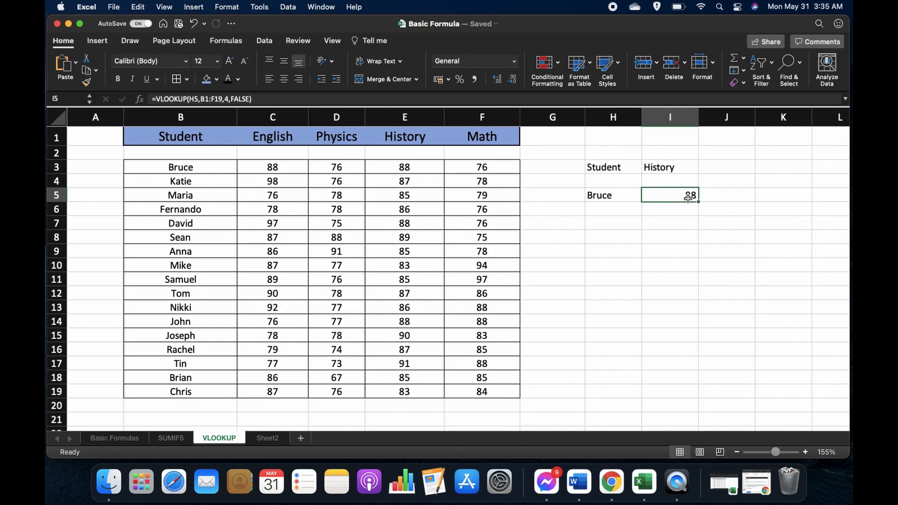
- Fill H6:H8 with the student names listed in B4, B5 and B10
click(614, 214)
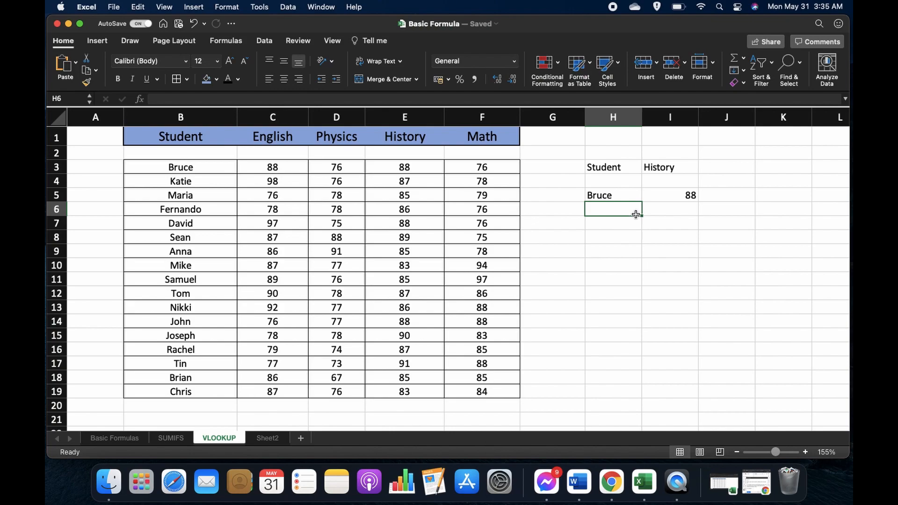
text(Katie)
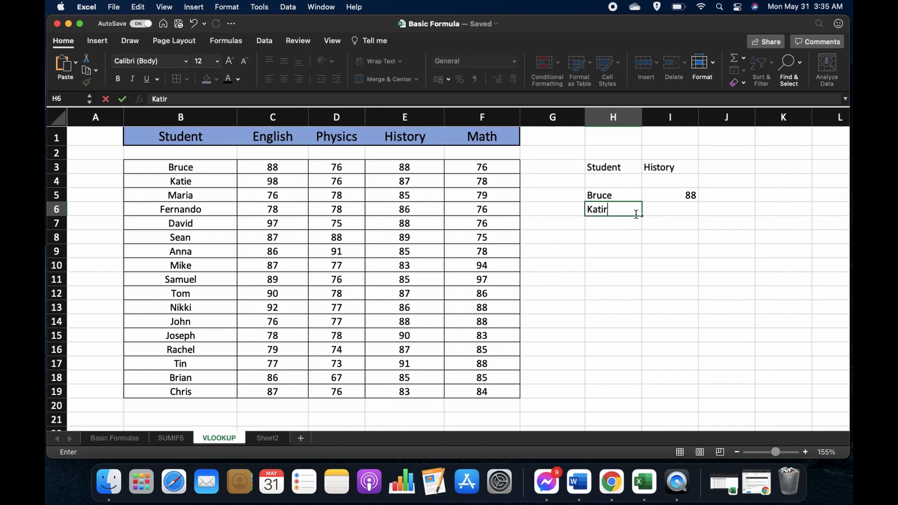
key(Return)
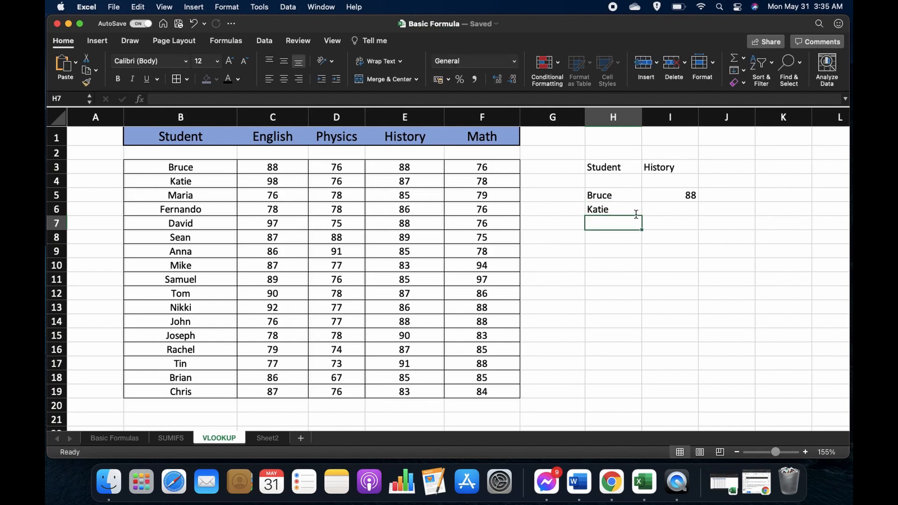
text(Maria)
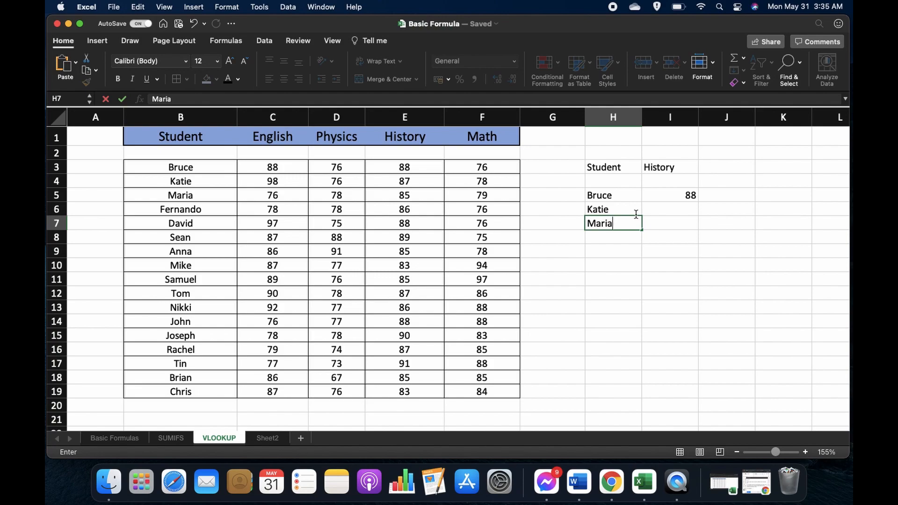
key(Return)
text(Mike)
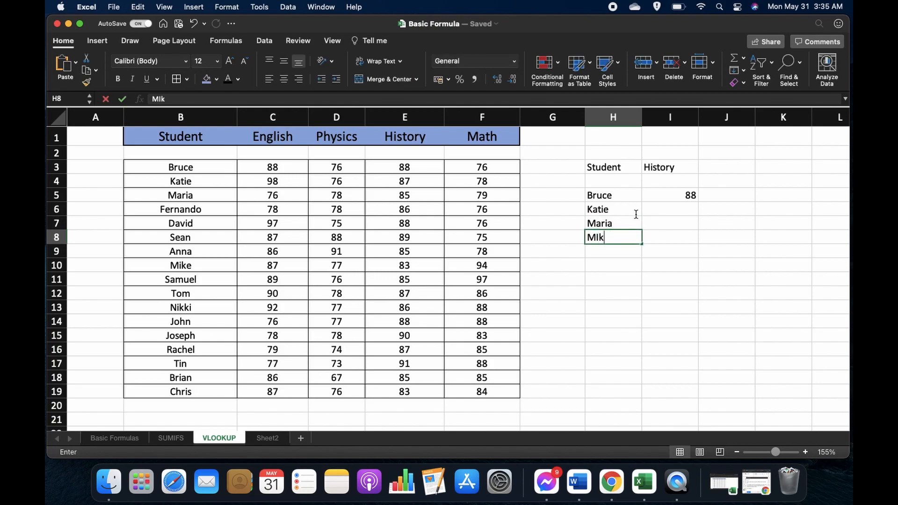
key(Return)
- Copy the VLOOKUP formula from I5 down through I8
key(Up)
key(Up)
key(Up)
key(Up)
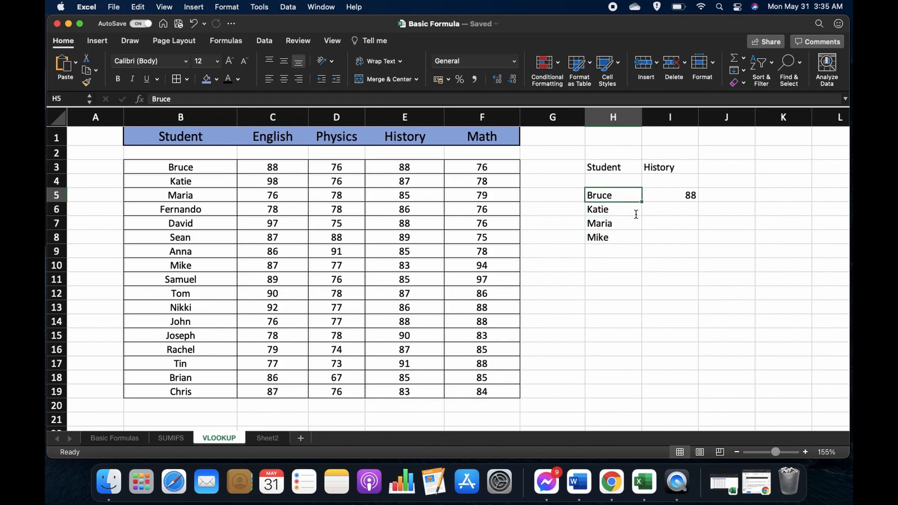
key(Right)
key(Right)
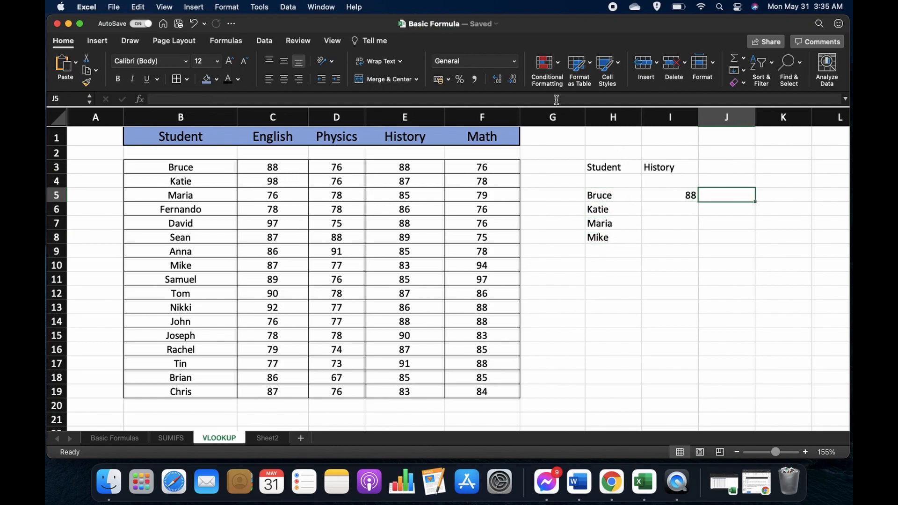
key(Left)
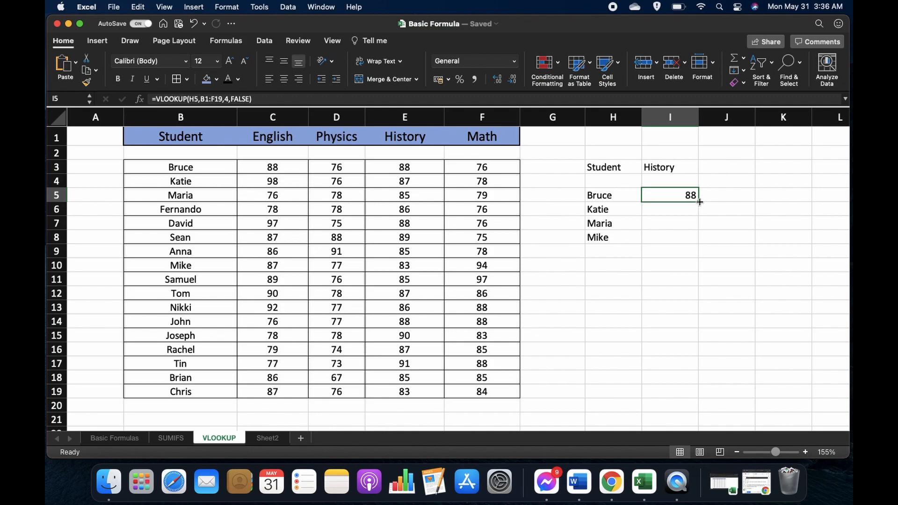
drag(700, 202, 699, 240)
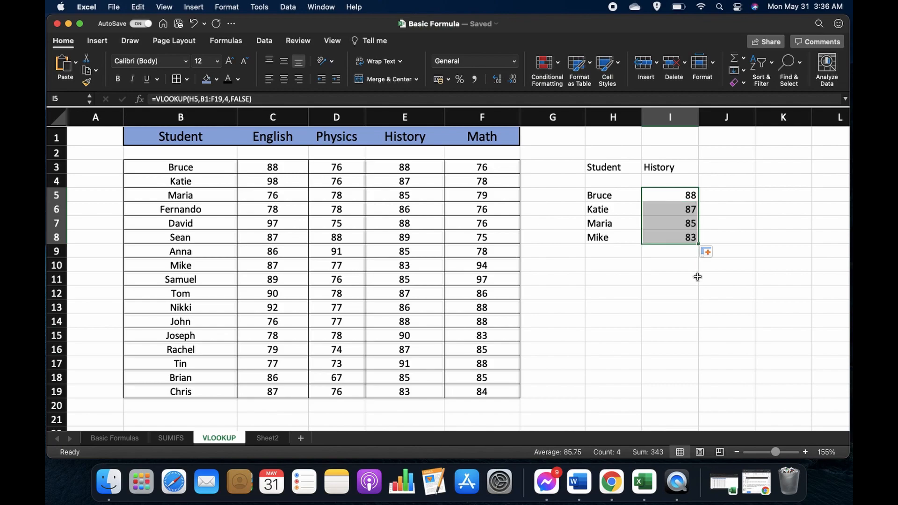
click(721, 198)
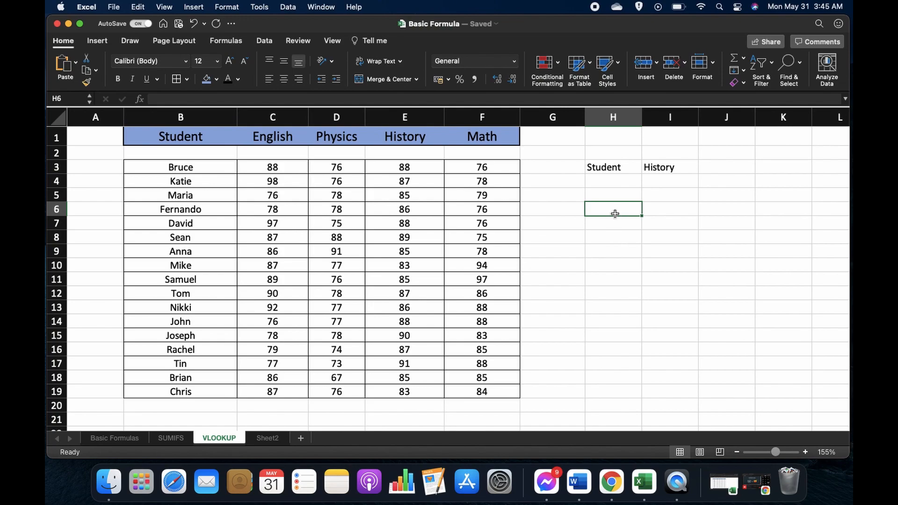
- Examine the student score table on Sheet2
click(607, 197)
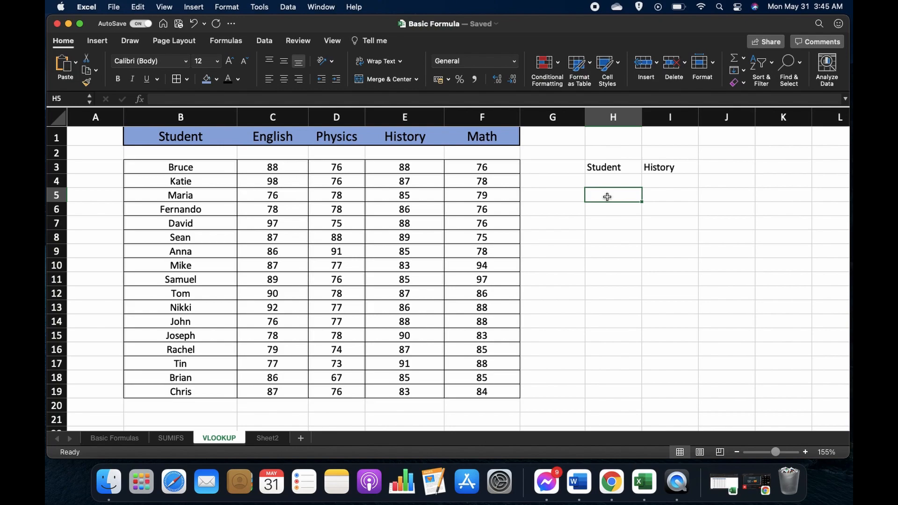
click(270, 439)
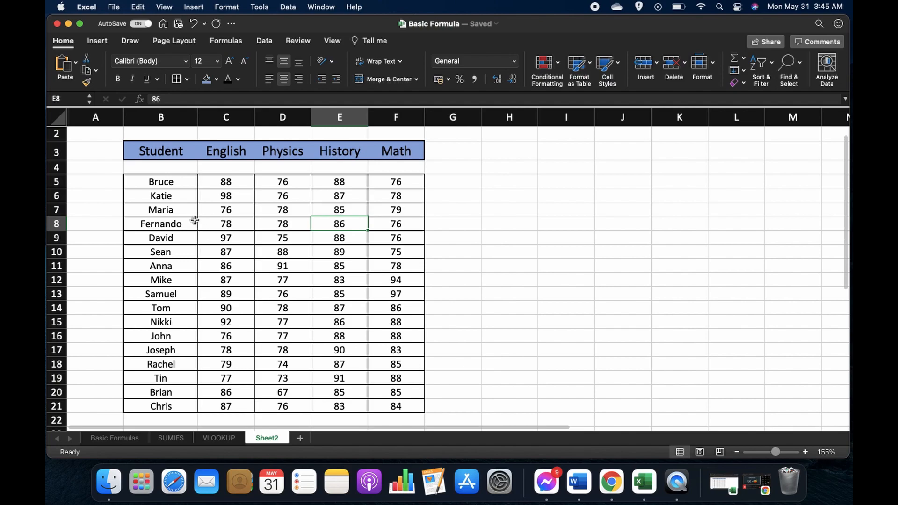
drag(161, 151, 503, 317)
click(522, 317)
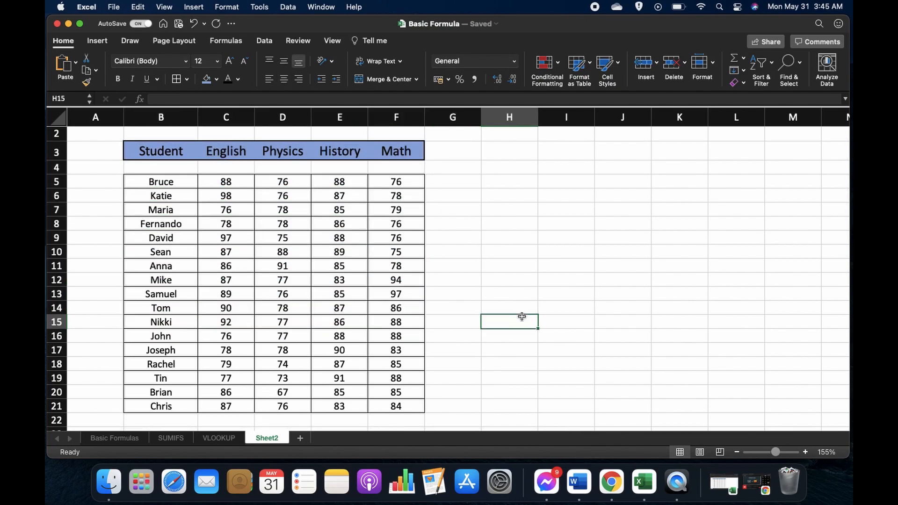
- On the VLOOKUP sheet, enter the student name from B5 in H5 and start a VLOOKUP in I5 with H5 as the lookup value
click(234, 437)
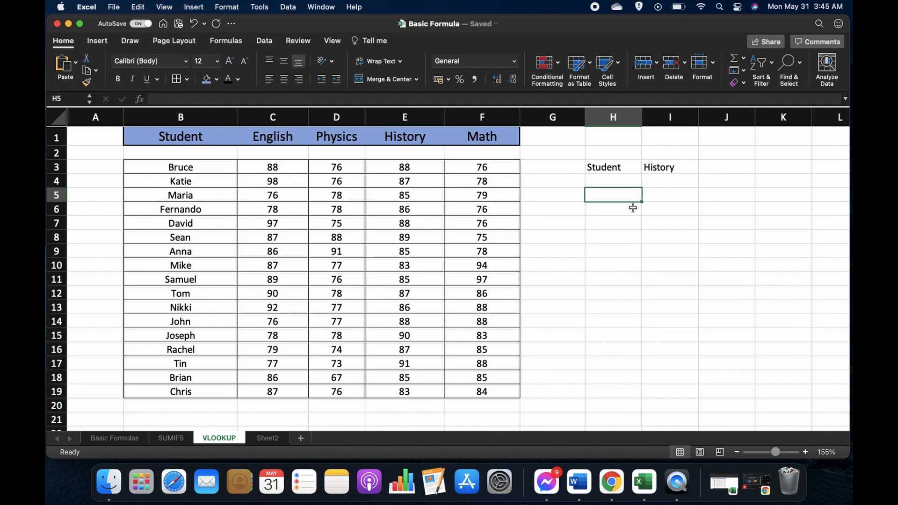
text(Maria)
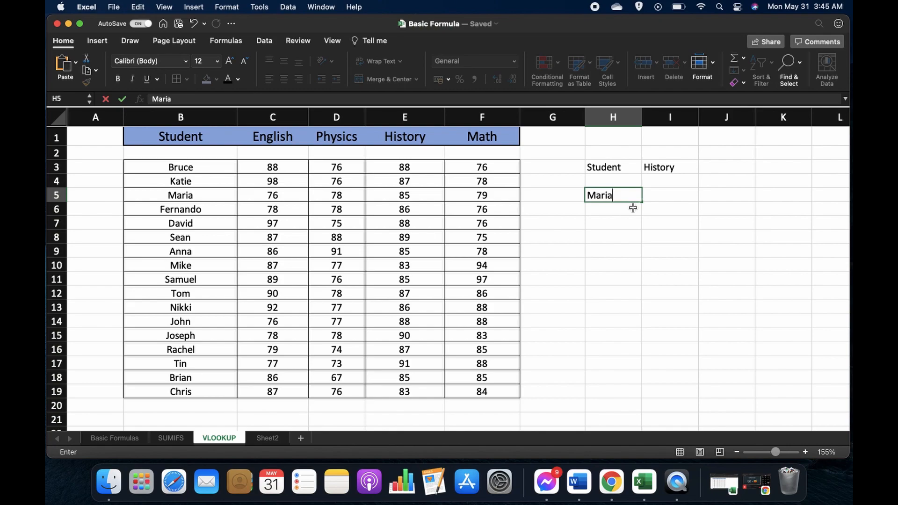
click(655, 197)
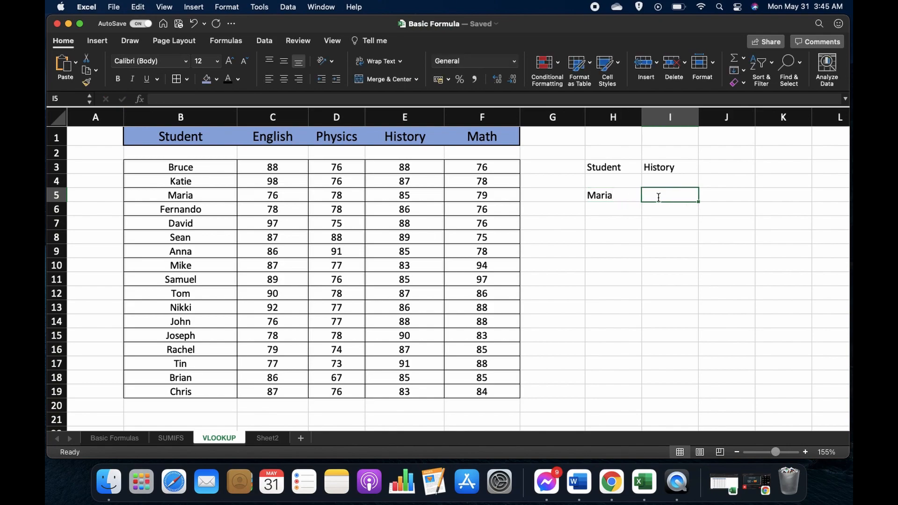
text(=v)
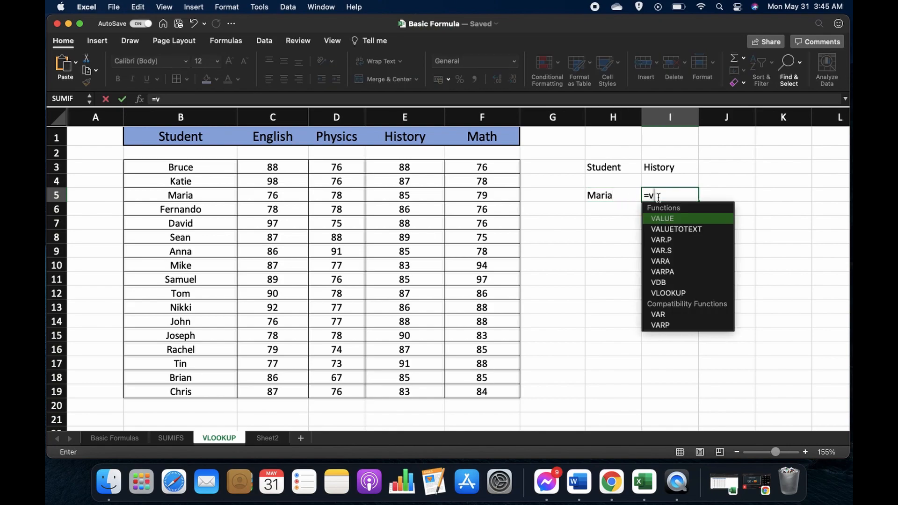
double_click(683, 293)
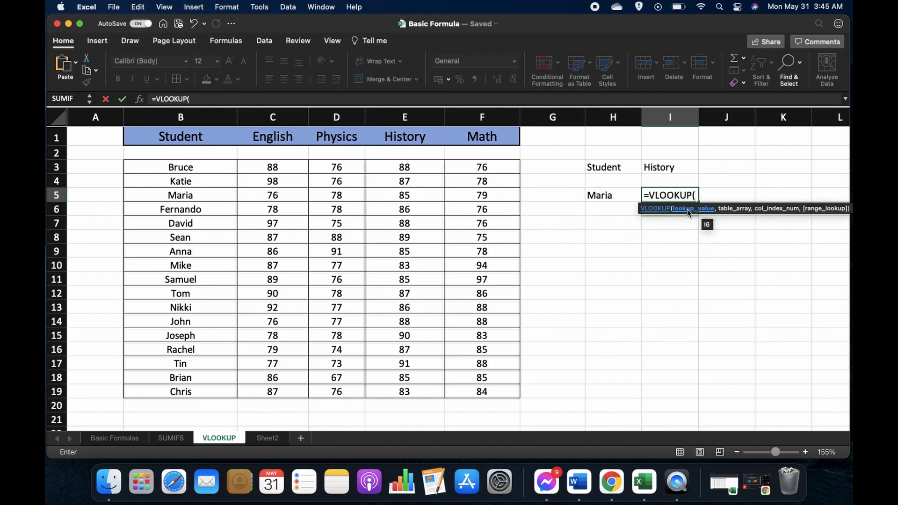
click(611, 197)
text(,)
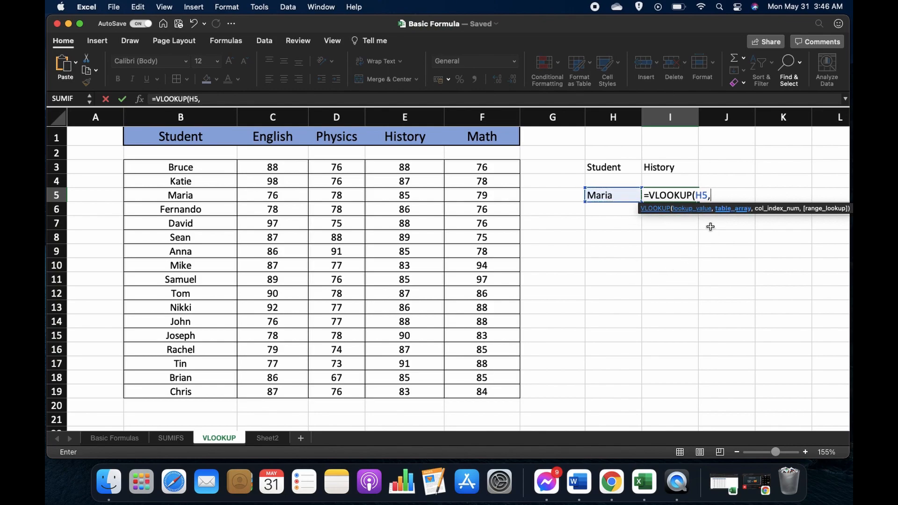
- Set the formula's table array to B3:F21 on Sheet2
click(266, 441)
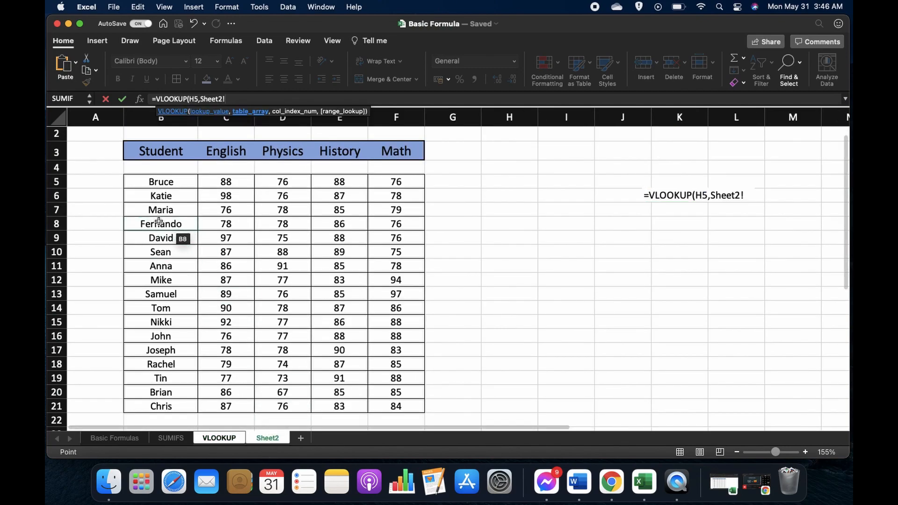
click(197, 157)
drag(202, 157, 394, 407)
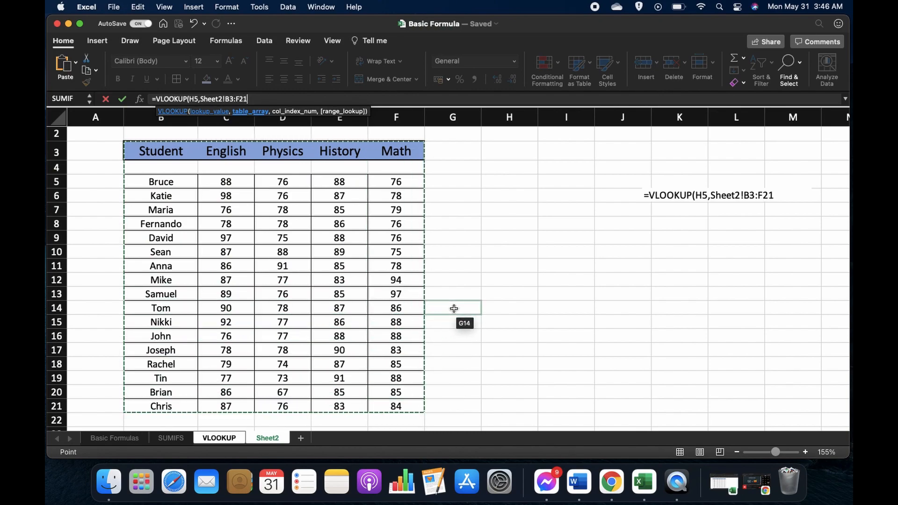
text(,)
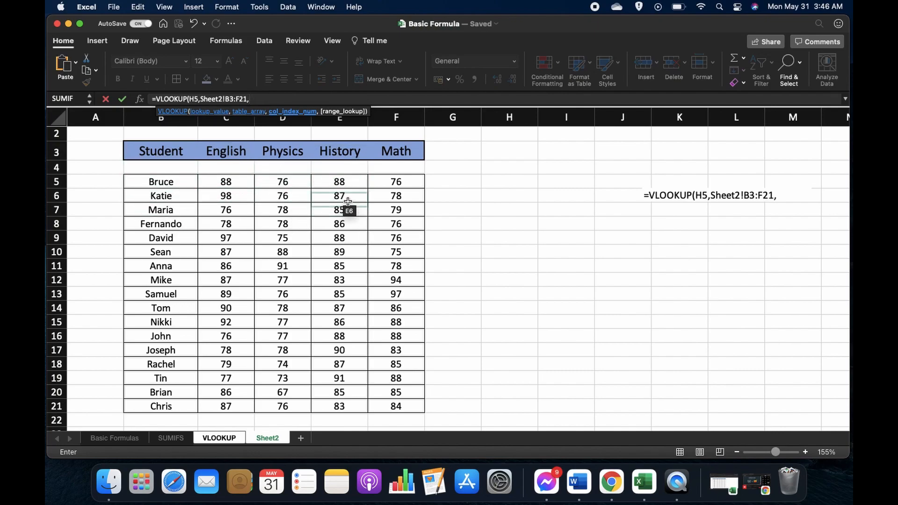
- Complete the I5 formula with column index 4 and FALSE for an exact match, and check the result
text(4,)
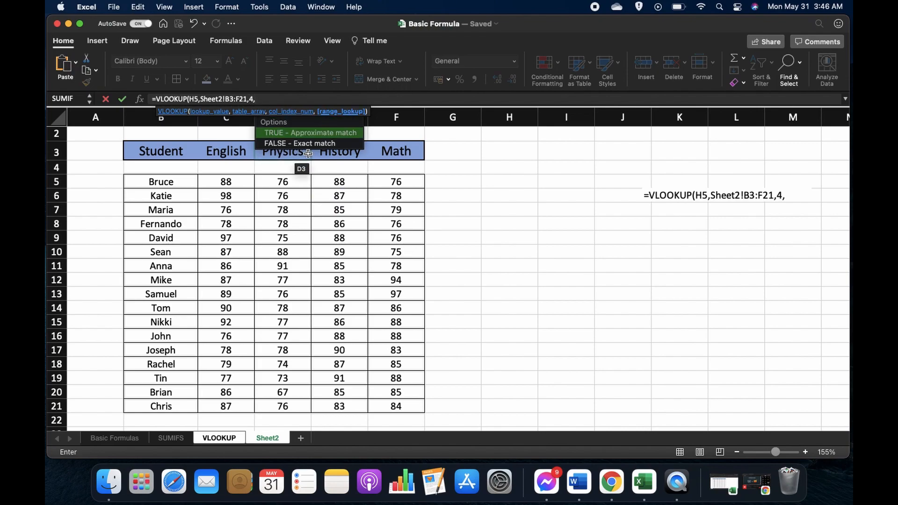
key(Down)
double_click(309, 143)
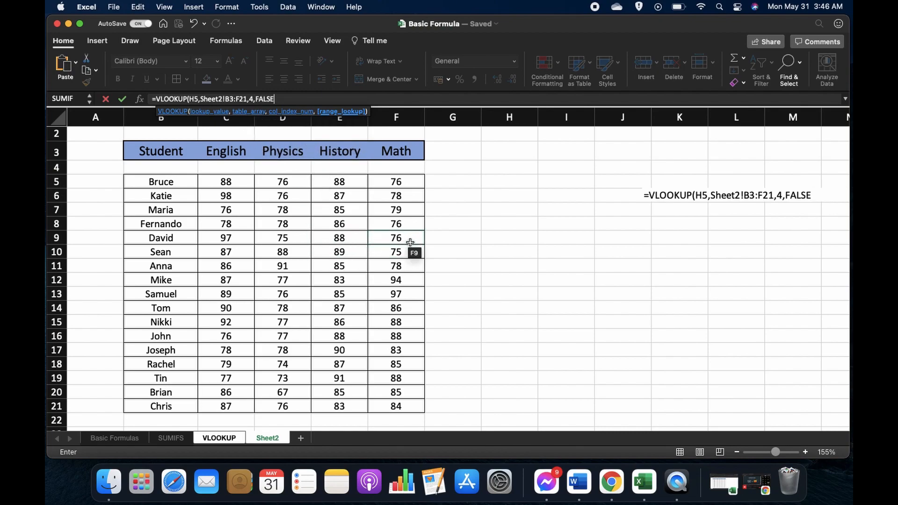
text())
key(Return)
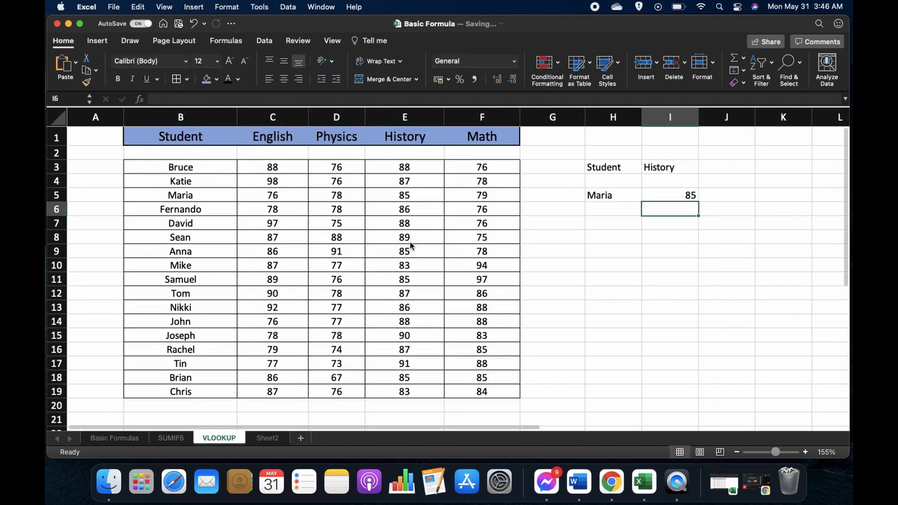
click(679, 195)
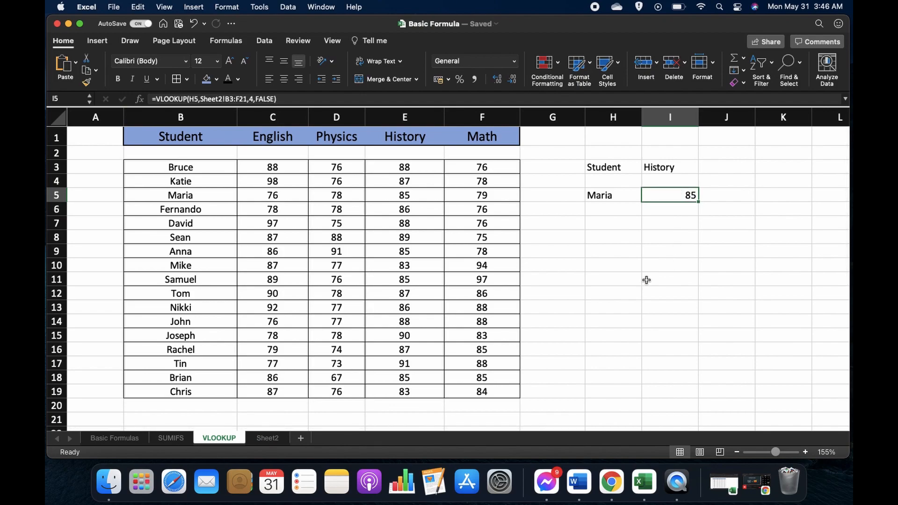
- Enter the student name from B16 in H6 and start a VLOOKUP in I6 with H6 as the lookup value
click(608, 211)
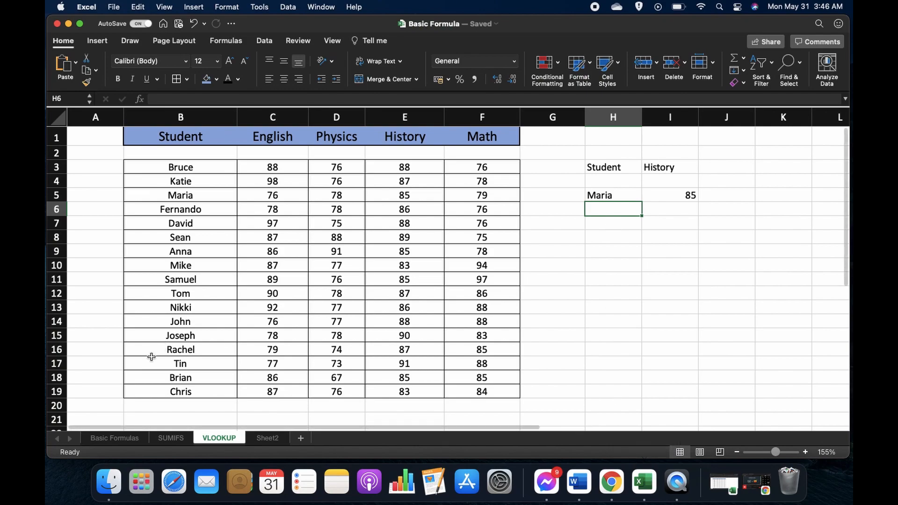
text(Rachel)
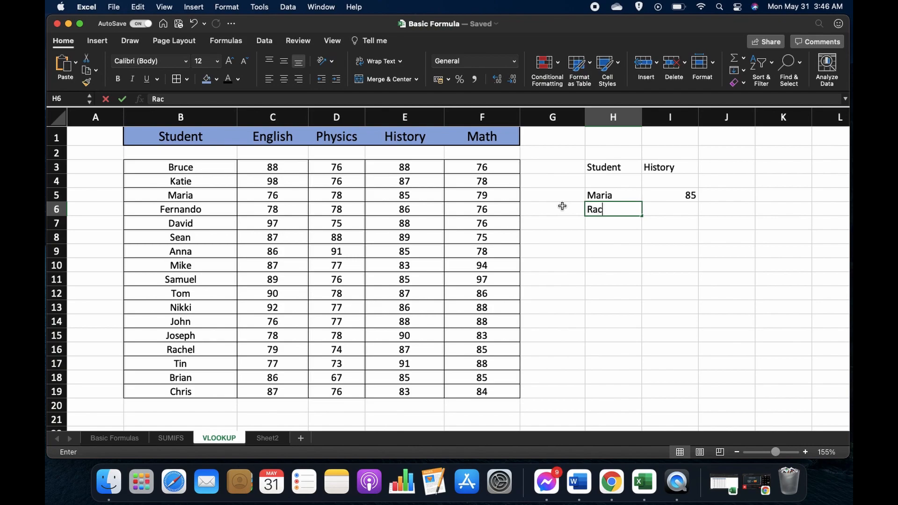
click(674, 210)
text(=vlook)
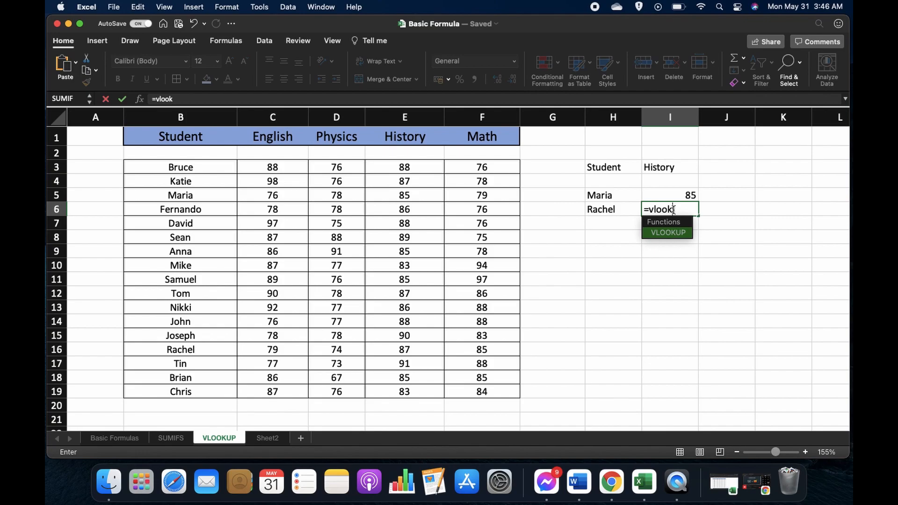
double_click(685, 234)
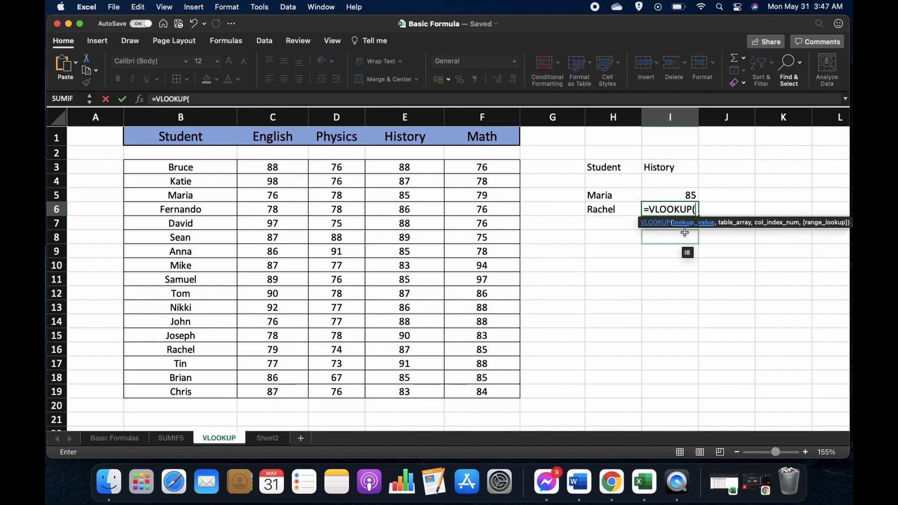
click(611, 210)
text(,)
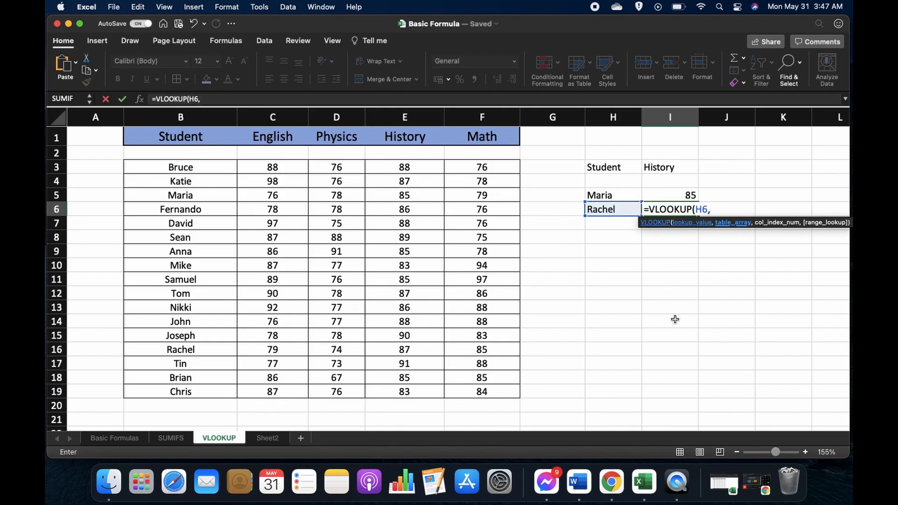
- Switch to the Book2 workbook and use $B$3:$F$21 on its Sheet1 as the table array
click(724, 487)
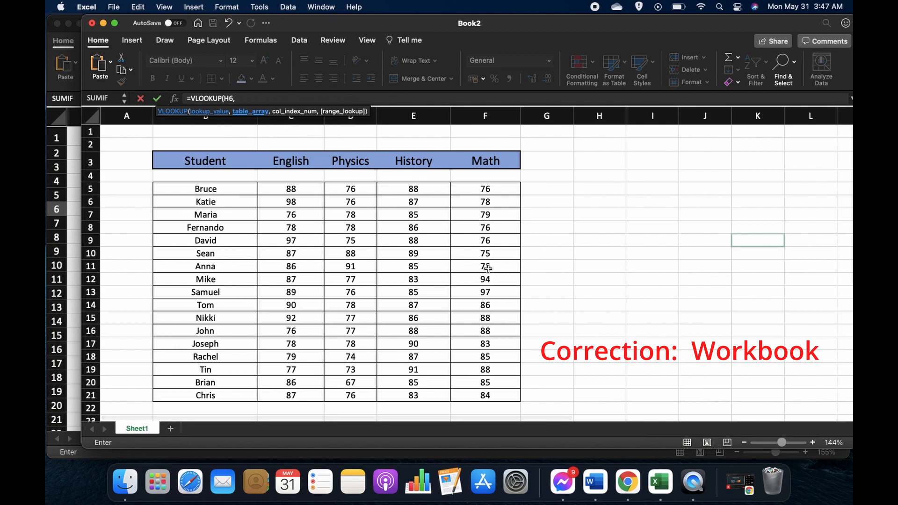
drag(186, 161, 490, 395)
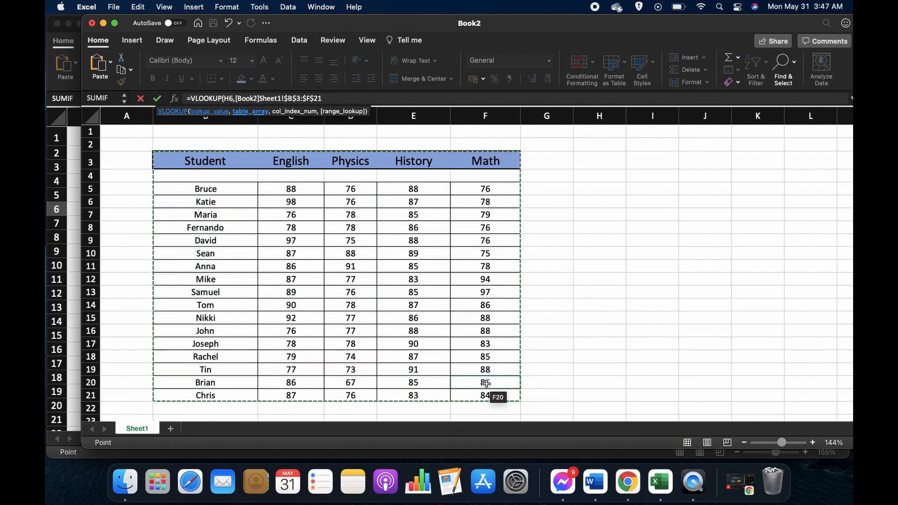
text(,)
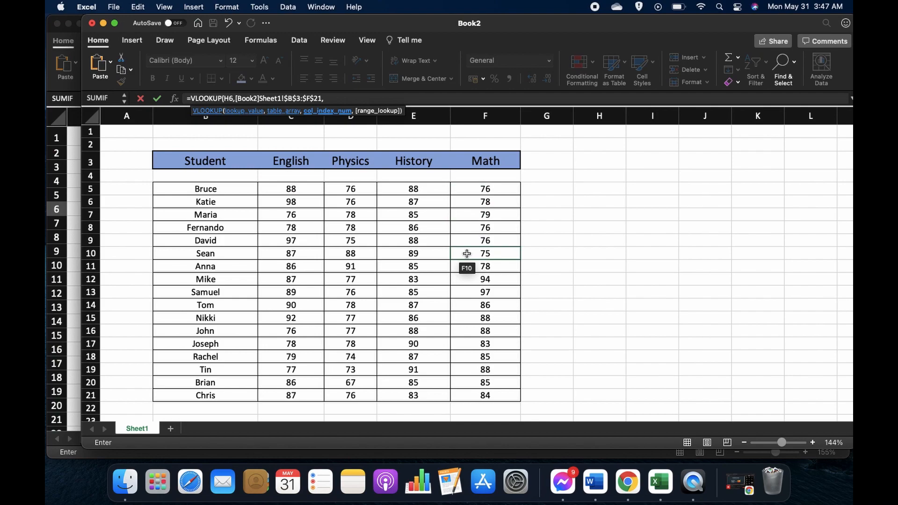
- Complete the I6 formula with column index 4 and FALSE for an exact match, and check the result
text(4,)
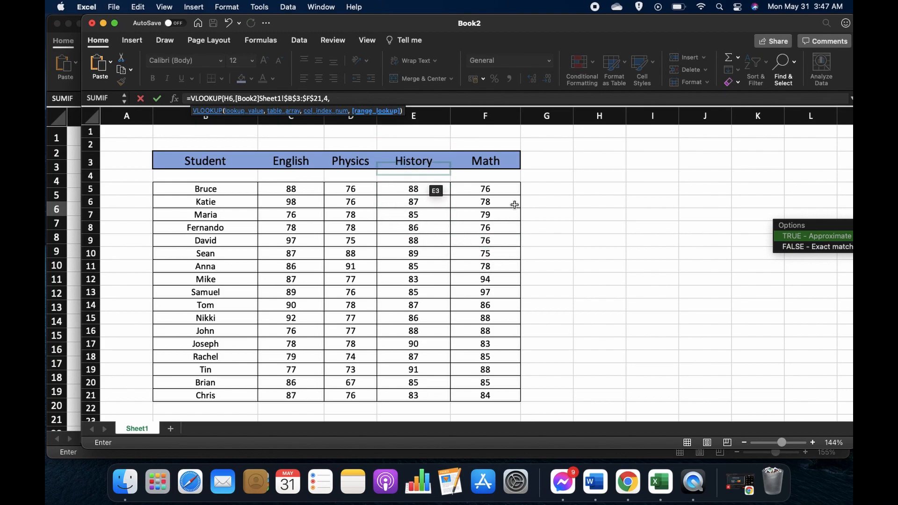
double_click(795, 249)
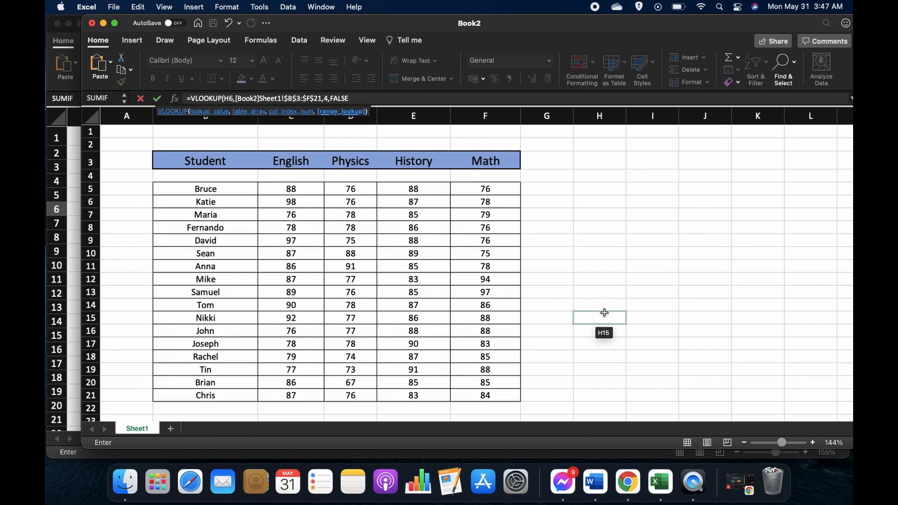
key(Return)
click(674, 226)
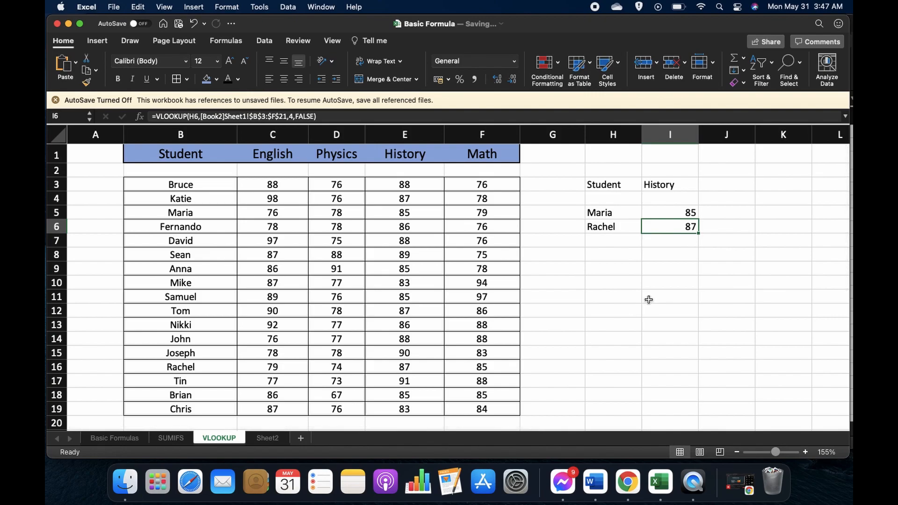
click(603, 239)
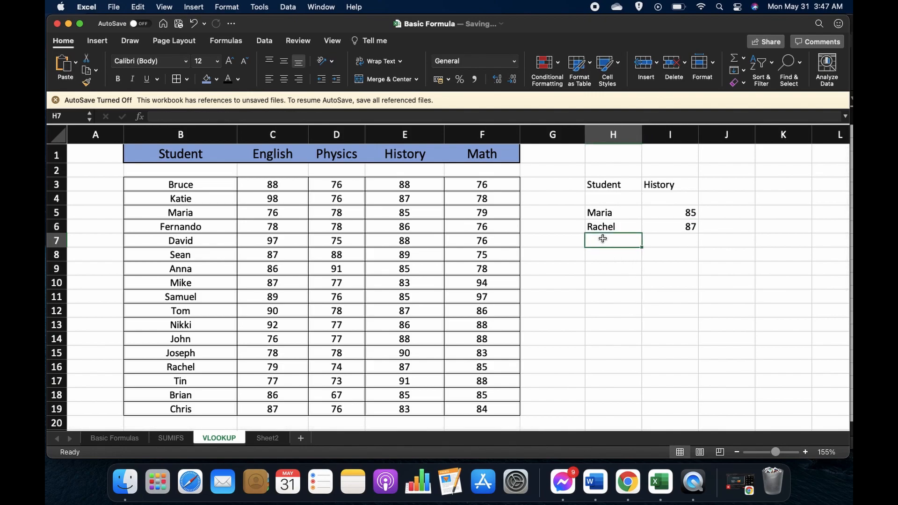